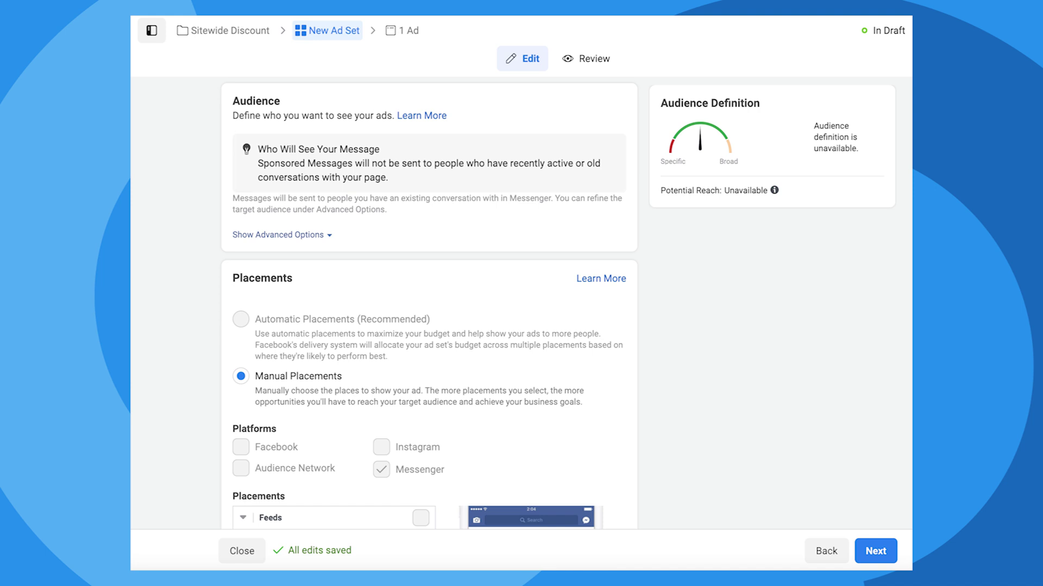
# Scroll down the Ads Manager ad setup toward the Text Only greeting settings.
pyautogui.scroll(-10, 429, 305)
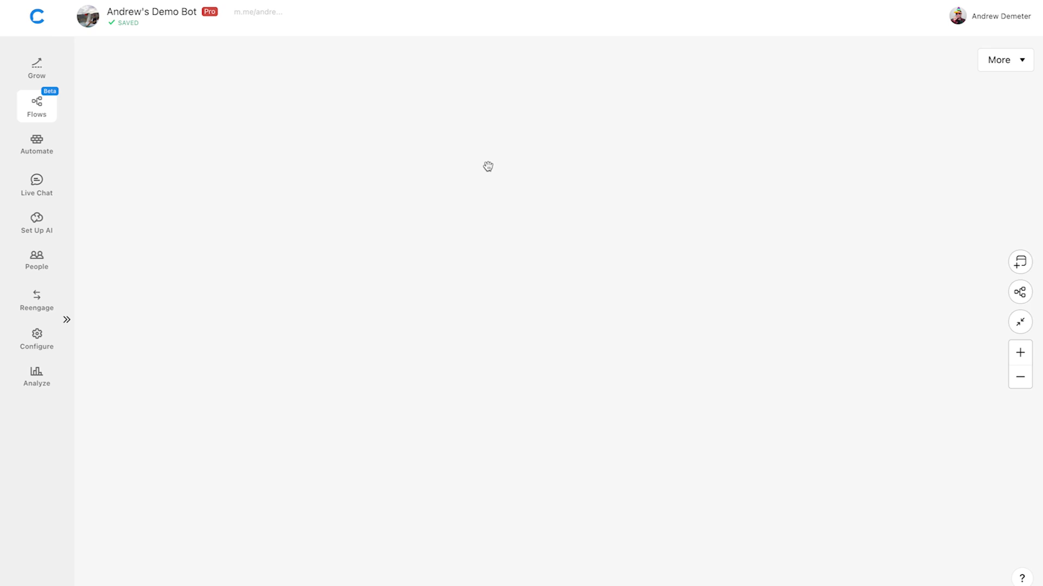
# Add a Sponsored Messages entry point to the Flows canvas and centre it in view.
pyautogui.rightClick(487, 166)
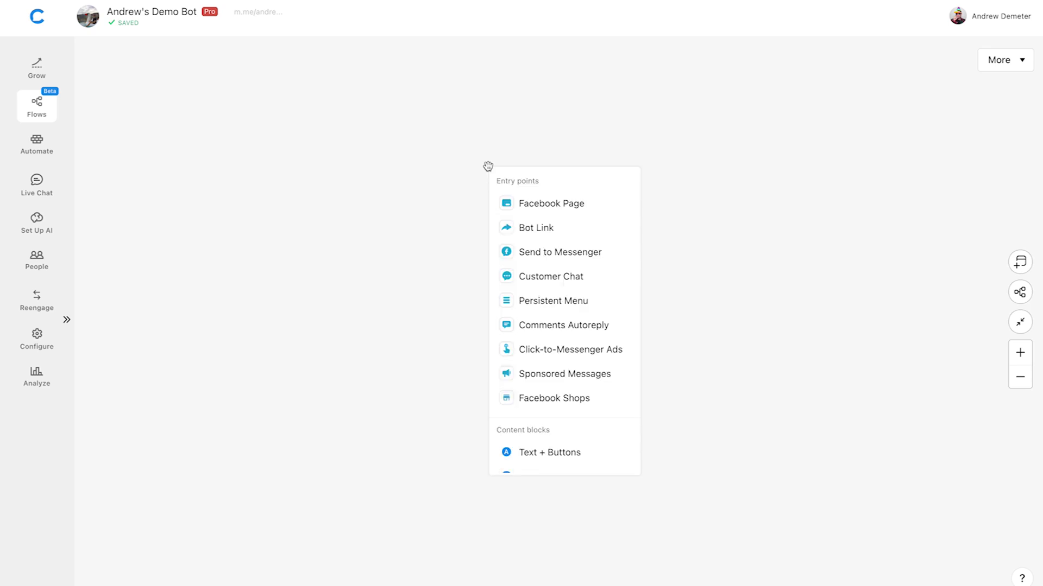
pyautogui.click(626, 372)
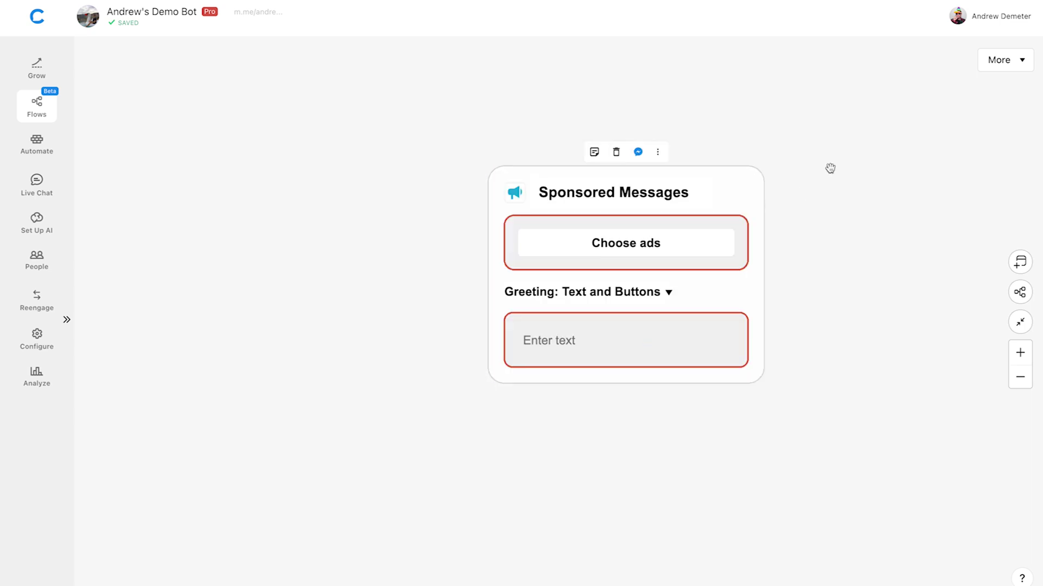
pyautogui.moveTo(831, 167); pyautogui.dragTo(753, 201)
# Link the Sitewide Discount campaign's New Ad to the Sponsored Messages block.
pyautogui.click(638, 288)
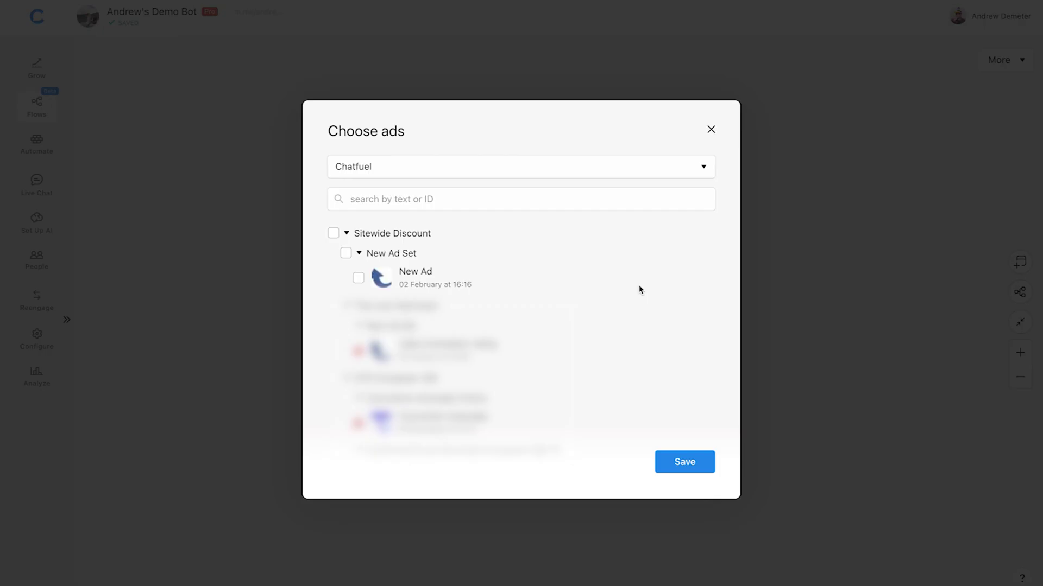
pyautogui.click(360, 278)
pyautogui.click(658, 462)
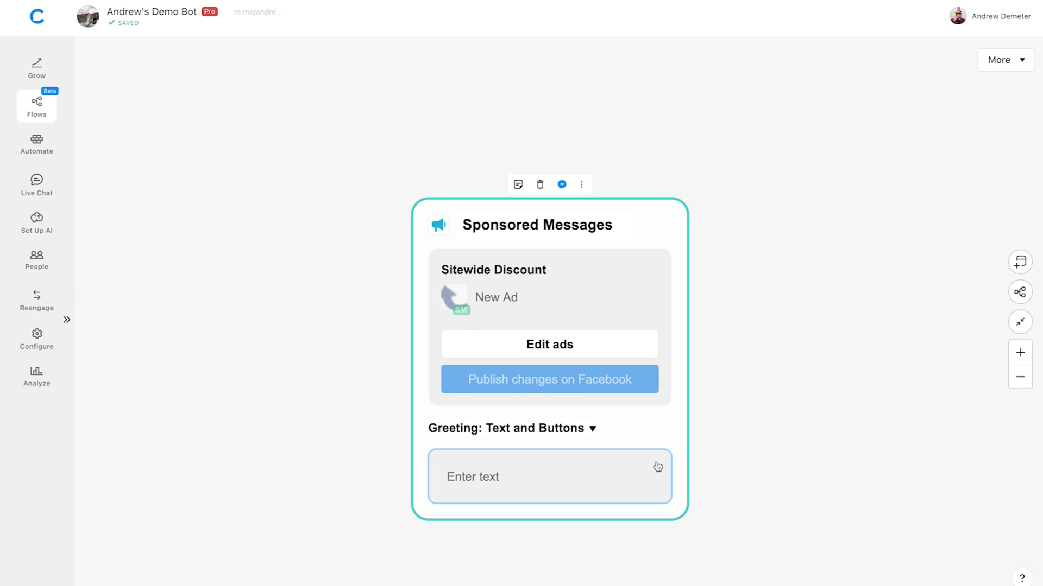
pyautogui.click(592, 429)
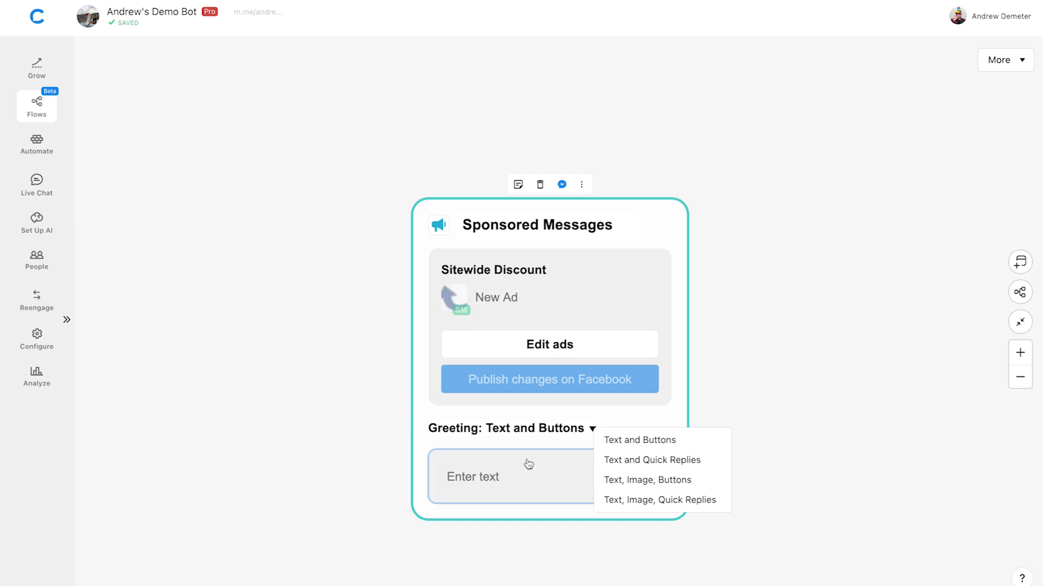
# Write the greeting as {{first name}}, use the code 25OFF at checkout for 25% off your next order!
pyautogui.click(498, 478)
pyautogui.click(497, 476)
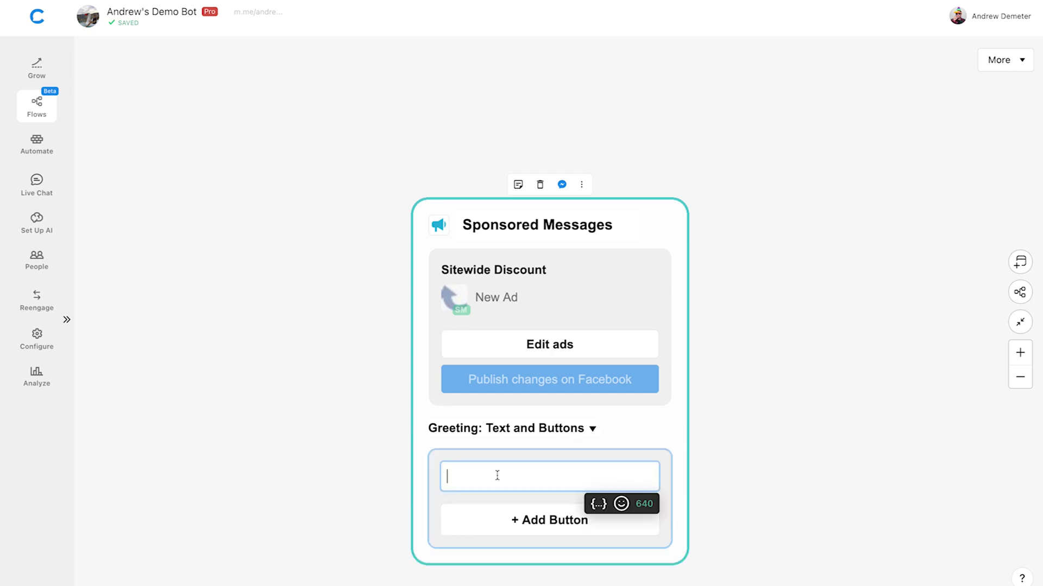
pyautogui.click(597, 505)
pyautogui.click(526, 504)
pyautogui.write(', use the code 25OFF at ch')
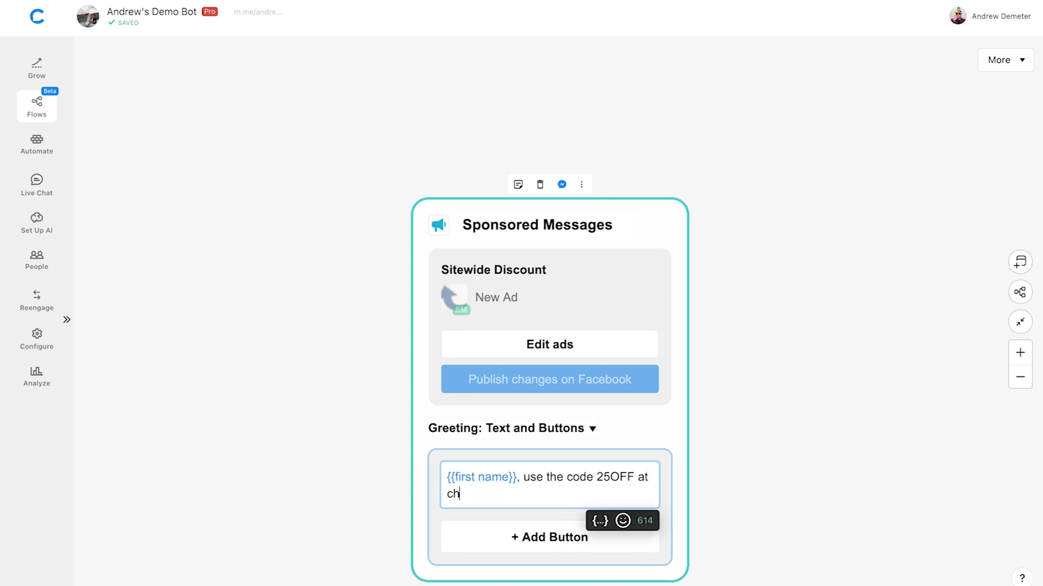
pyautogui.write('eckout for 25% off your next order!')
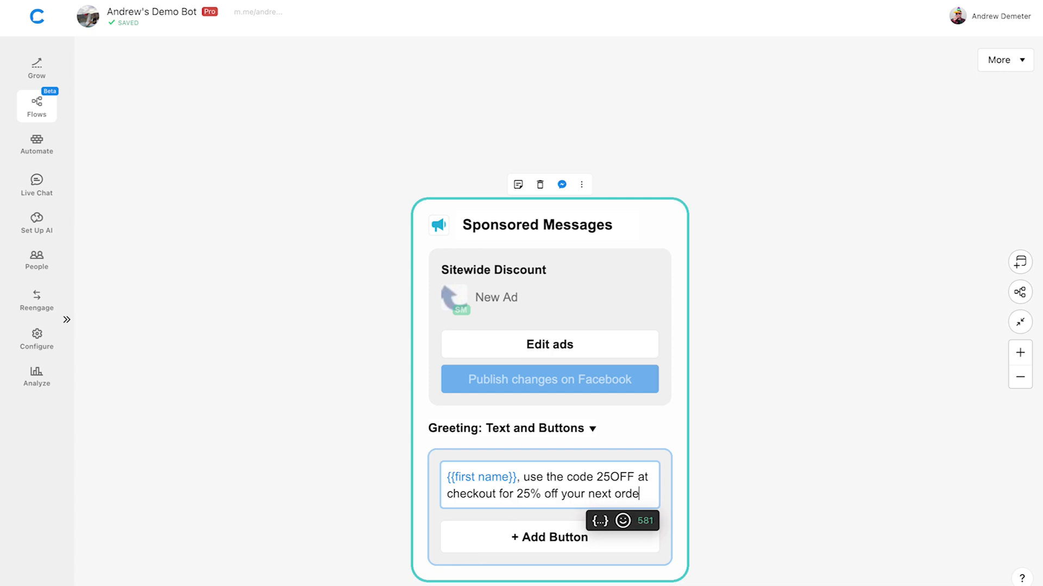
pyautogui.click(764, 344)
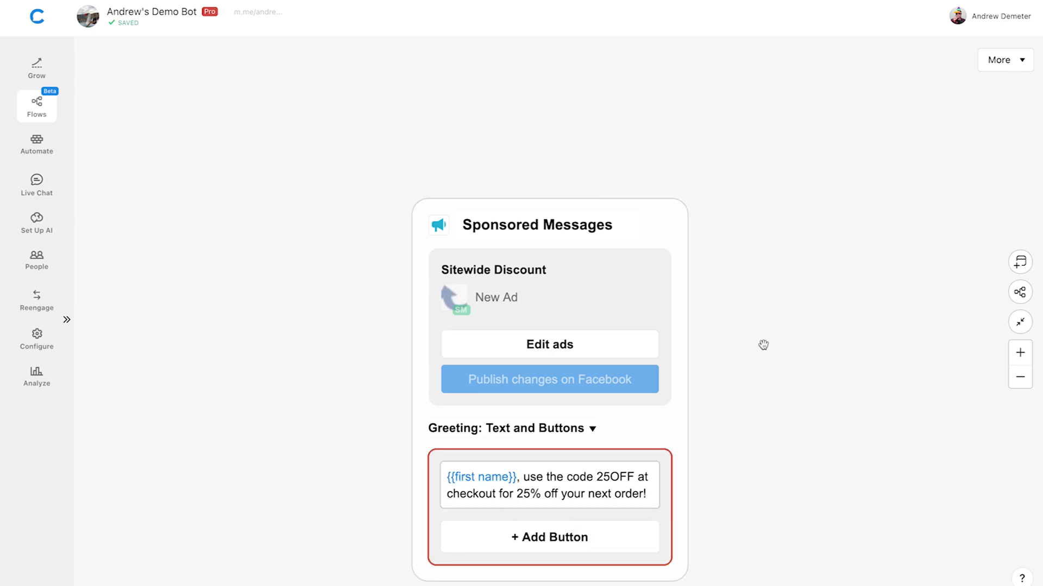
pyautogui.moveTo(763, 344); pyautogui.dragTo(746, 285)
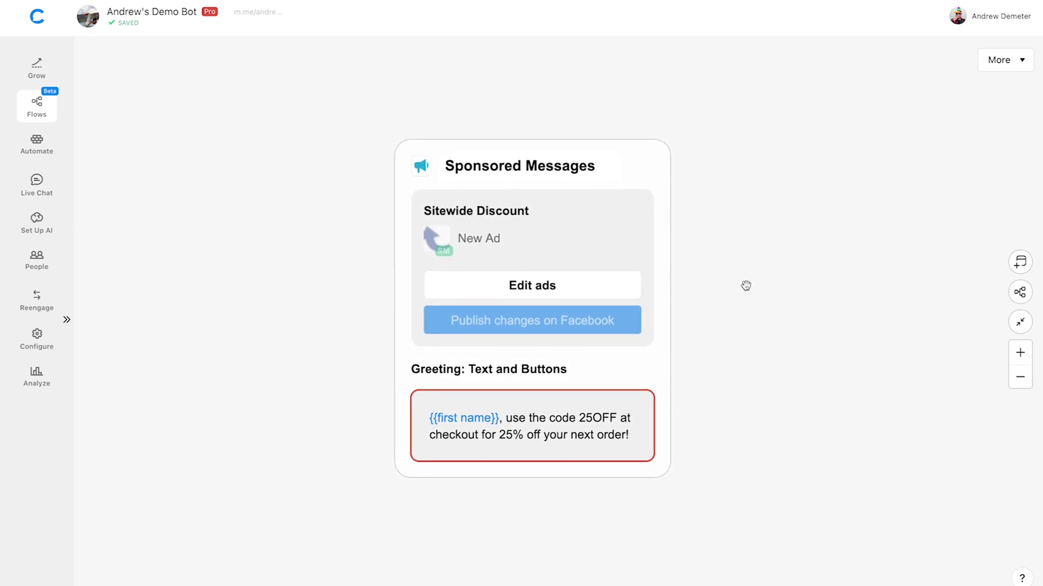
# Add a Claim Offer button linking to shoes.com/25off and publish the changes.
pyautogui.click(561, 428)
pyautogui.click(562, 427)
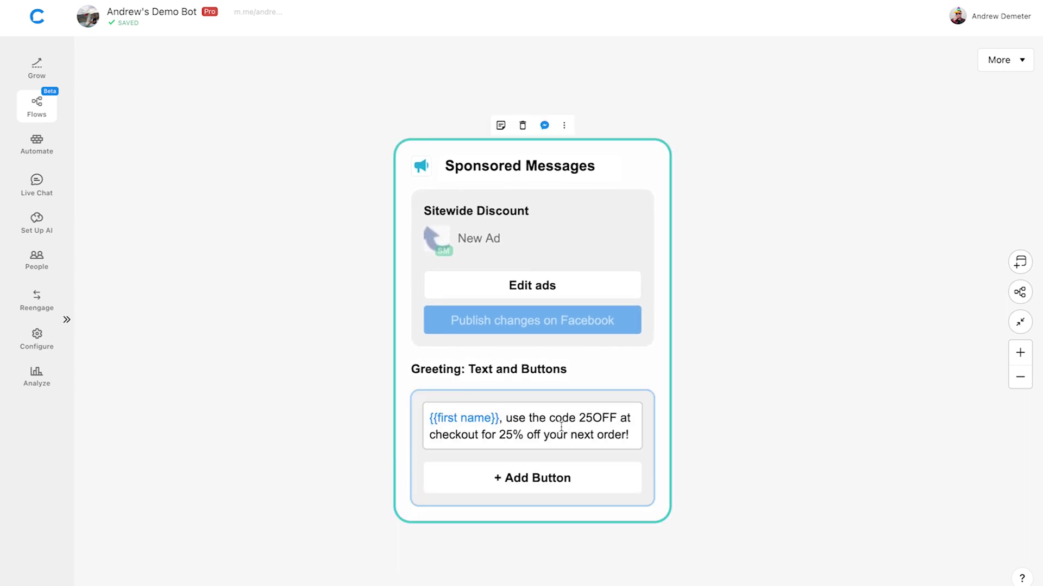
pyautogui.click(514, 479)
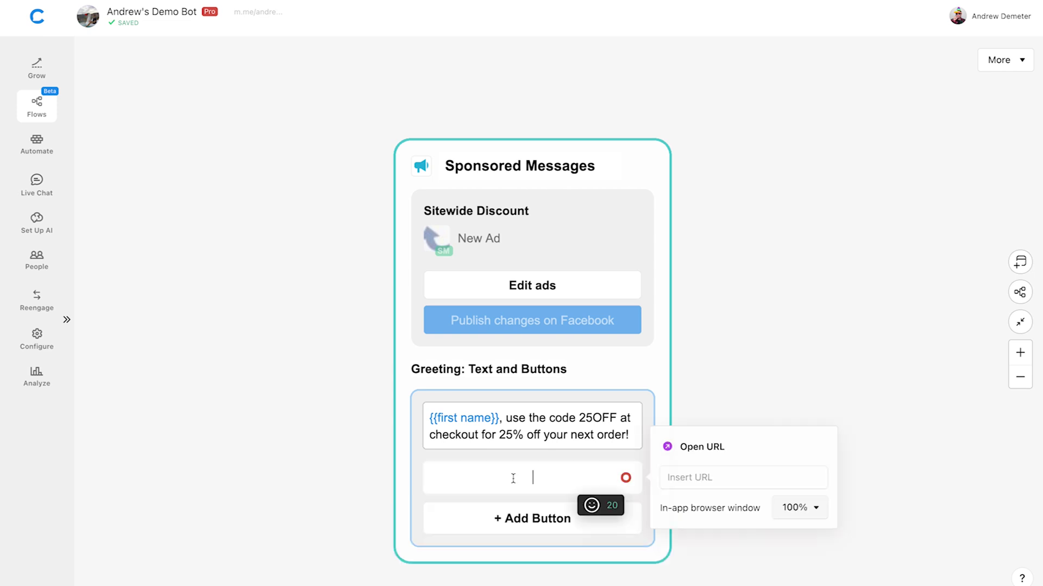
pyautogui.write('Claim Offer')
pyautogui.click(689, 477)
pyautogui.write('shoes.com/25off')
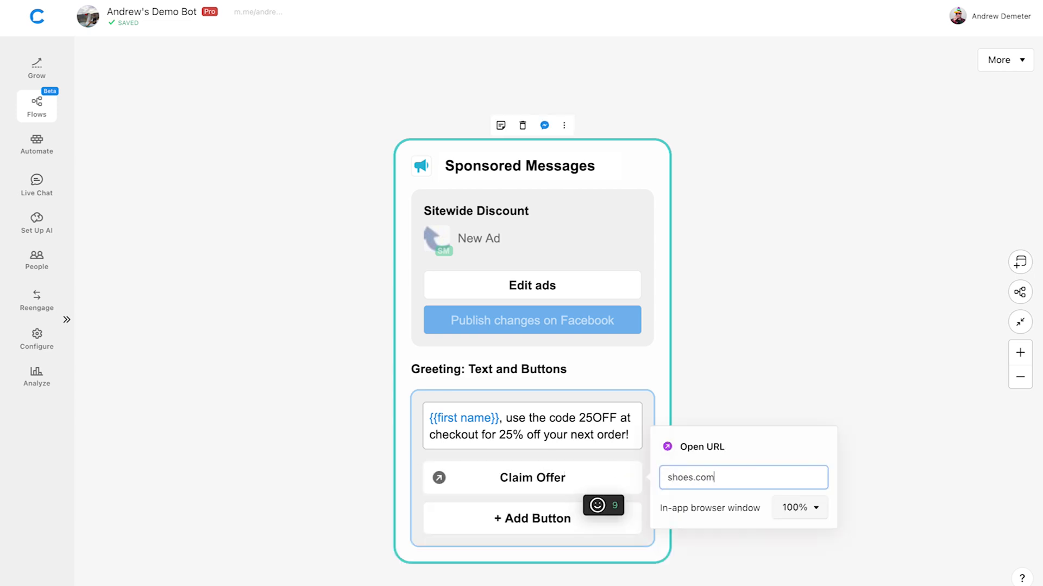
pyautogui.click(767, 368)
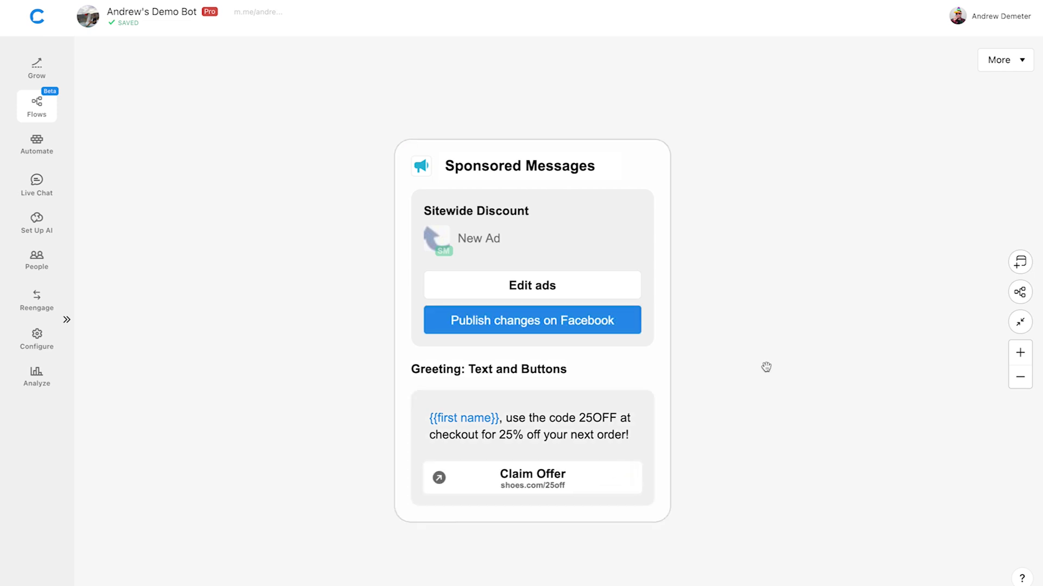
pyautogui.click(626, 319)
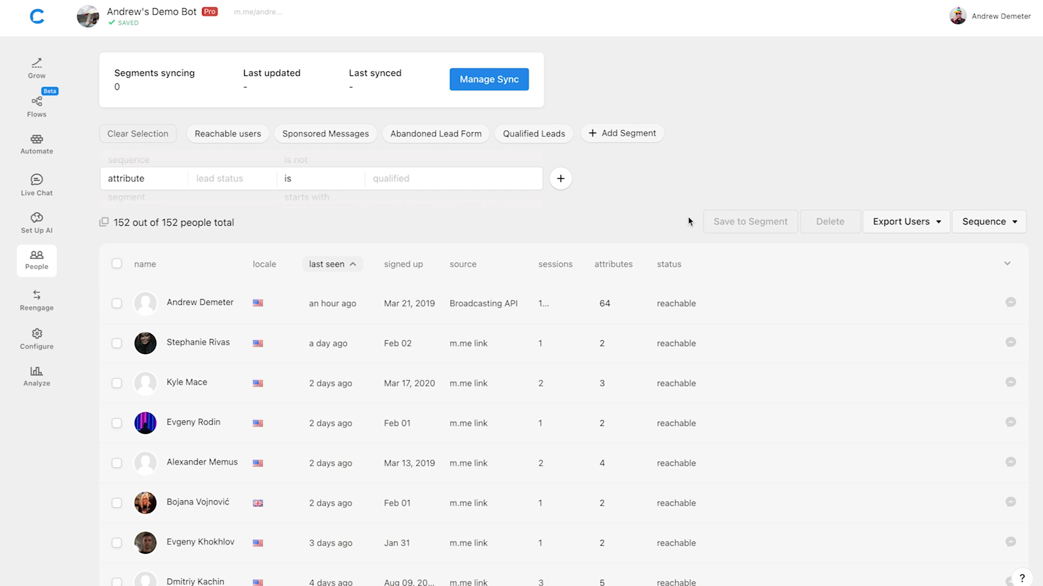
# Create a new segment filtering users whose gender is female.
pyautogui.click(621, 141)
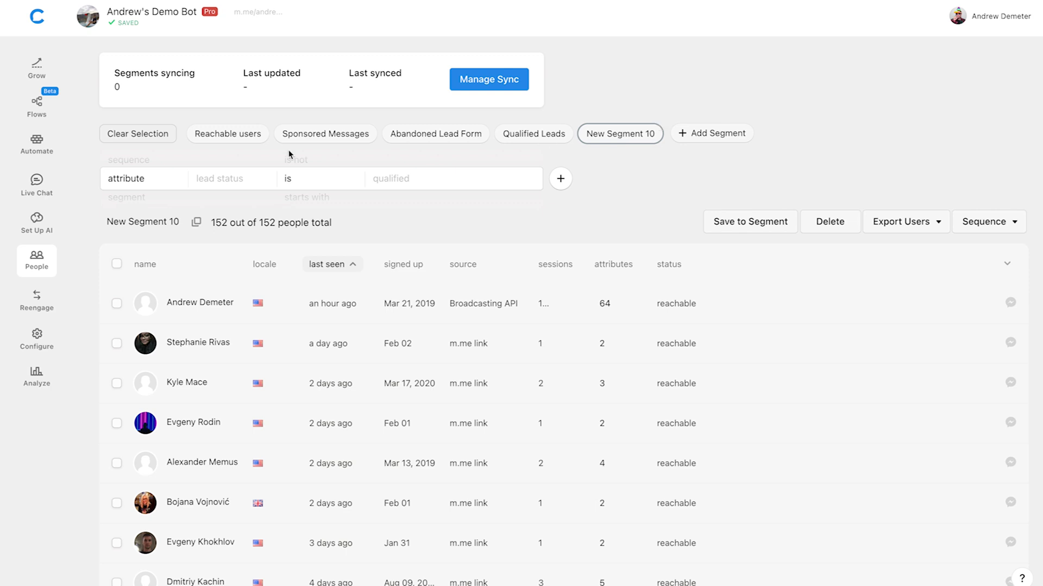
pyautogui.click(242, 182)
pyautogui.write('user gend')
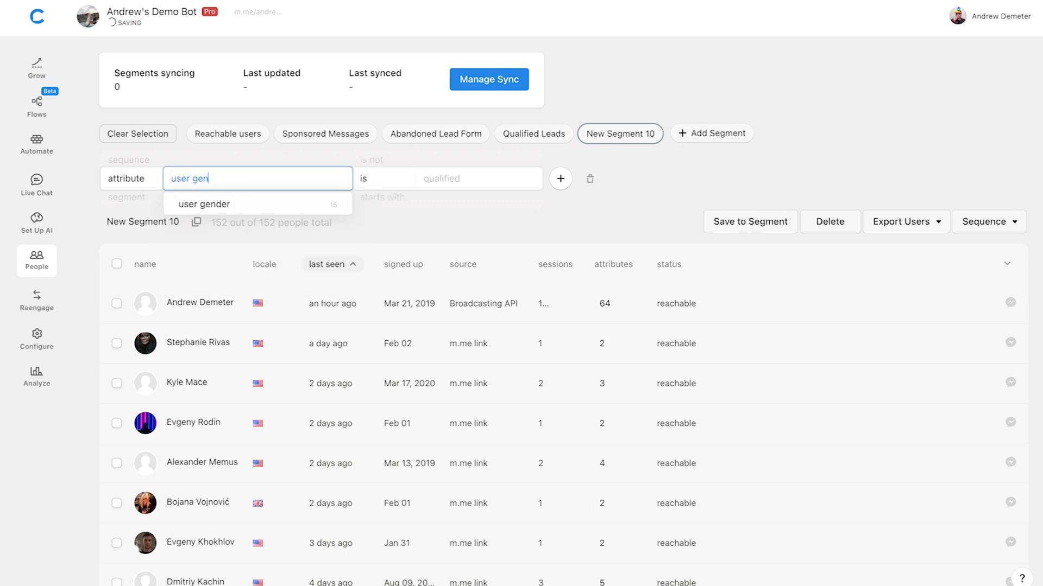
pyautogui.press('Return')
pyautogui.click(431, 186)
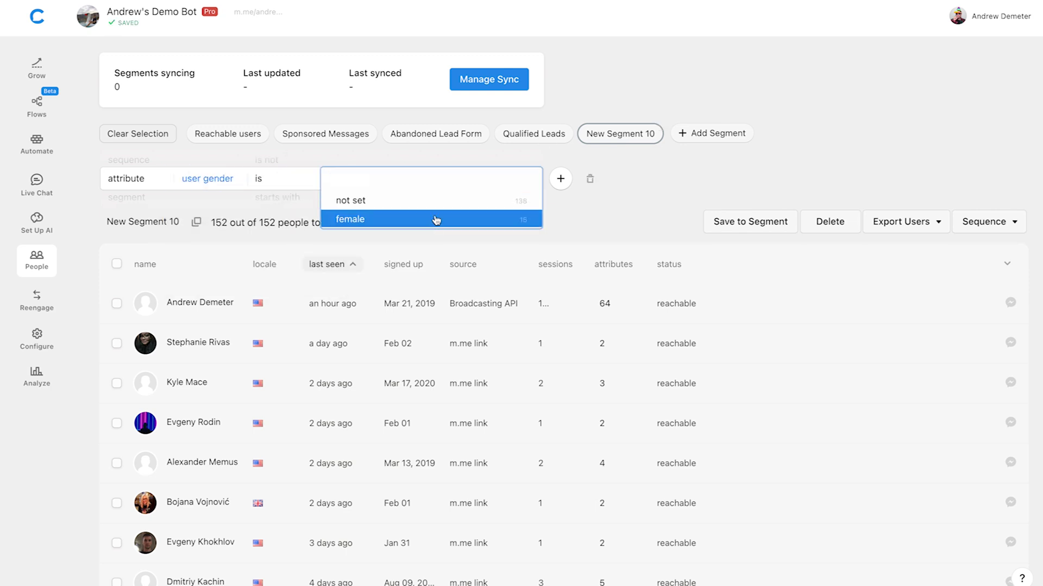
pyautogui.click(435, 221)
# Add a user budget is $250+ condition and name the segment 'Women, High Budget'.
pyautogui.click(559, 180)
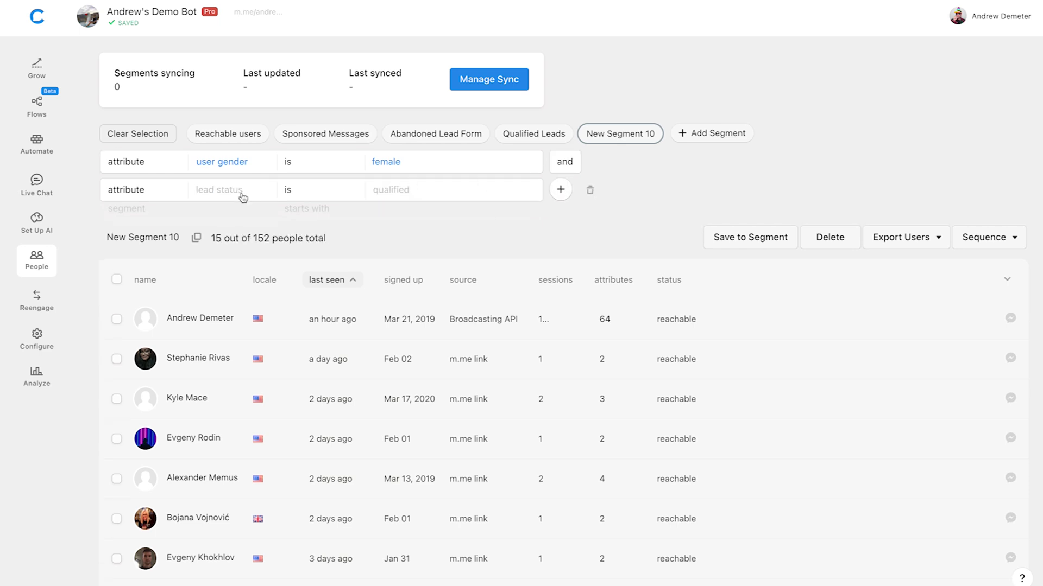
pyautogui.click(239, 194)
pyautogui.write('user')
pyautogui.click(276, 218)
pyautogui.click(419, 191)
pyautogui.click(446, 229)
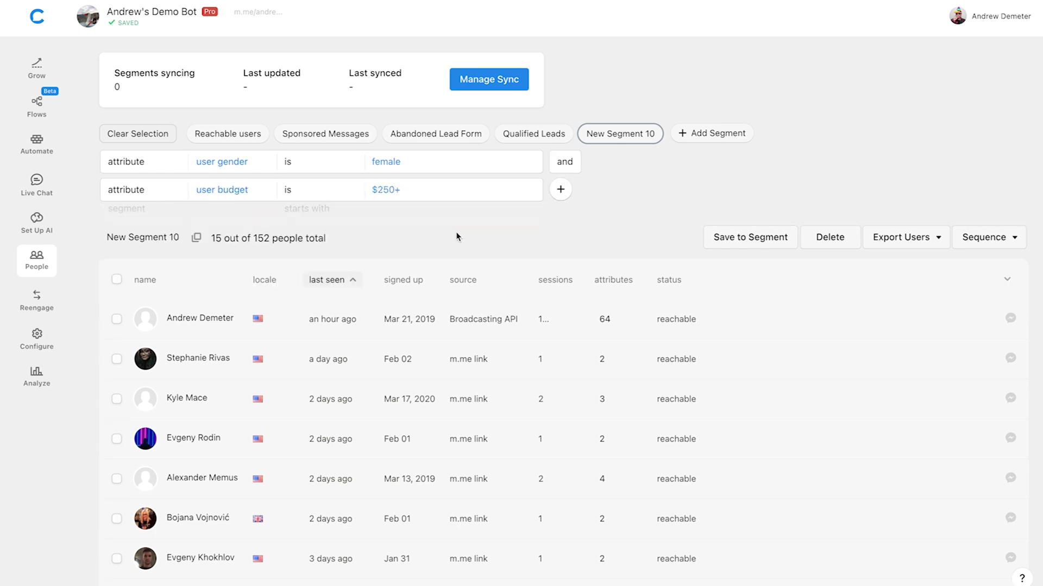
pyautogui.click(165, 237)
pyautogui.tripleClick(165, 237)
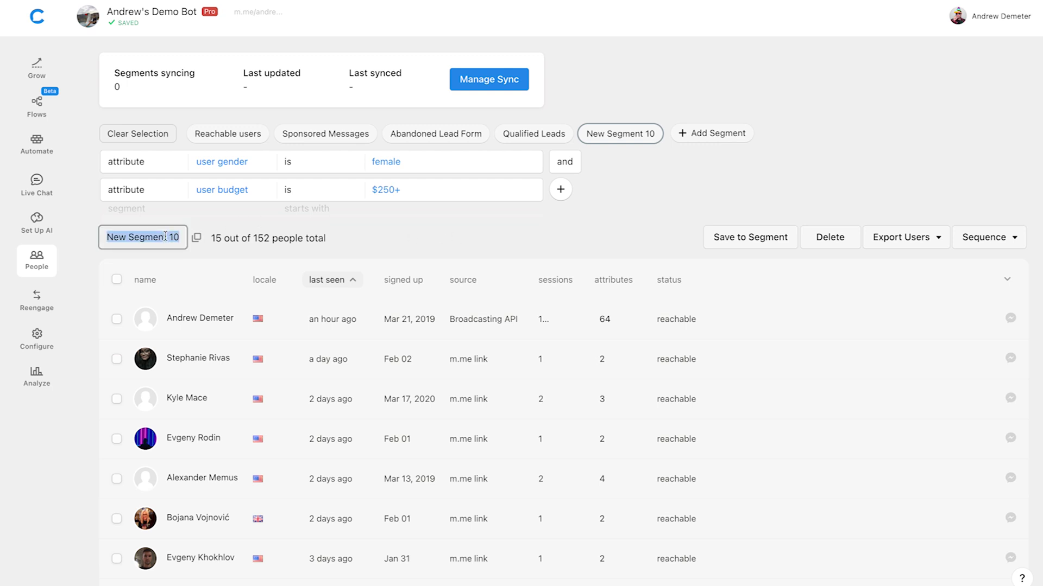
pyautogui.write('Women, High Budget')
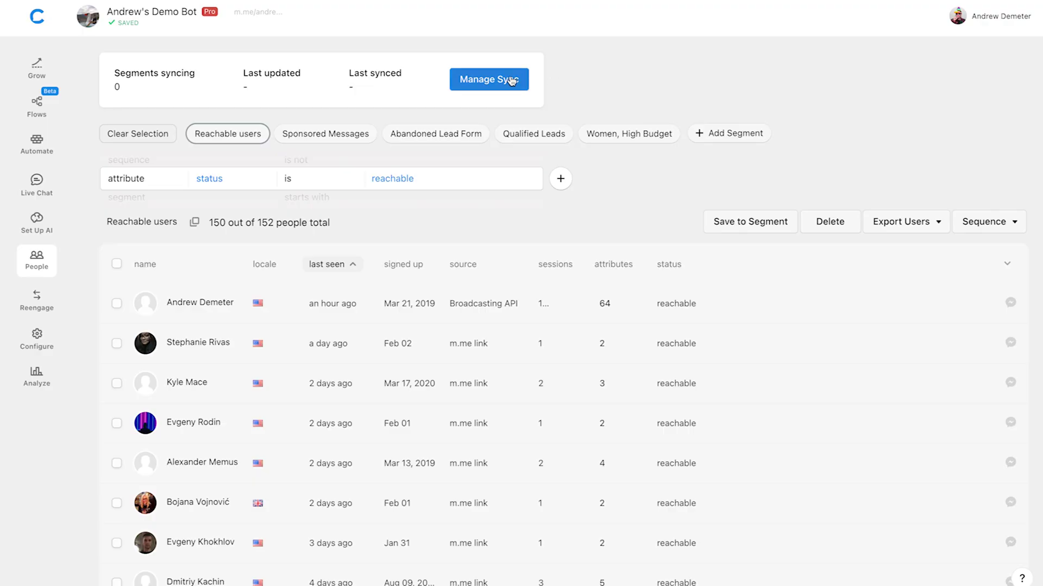
# Turn on Ads Manager sync for the Women, High Budget segment.
pyautogui.click(511, 81)
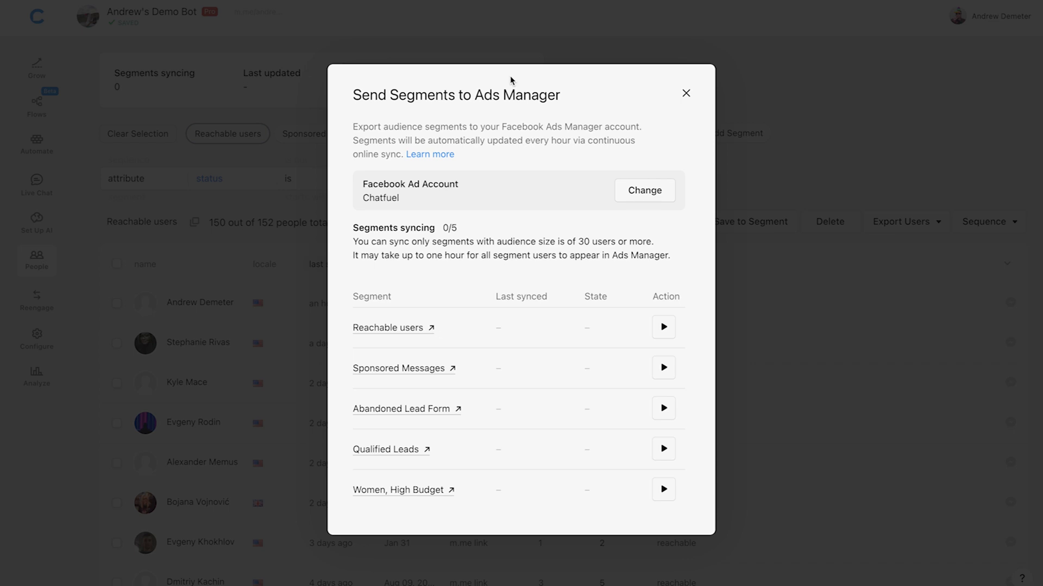
pyautogui.click(663, 490)
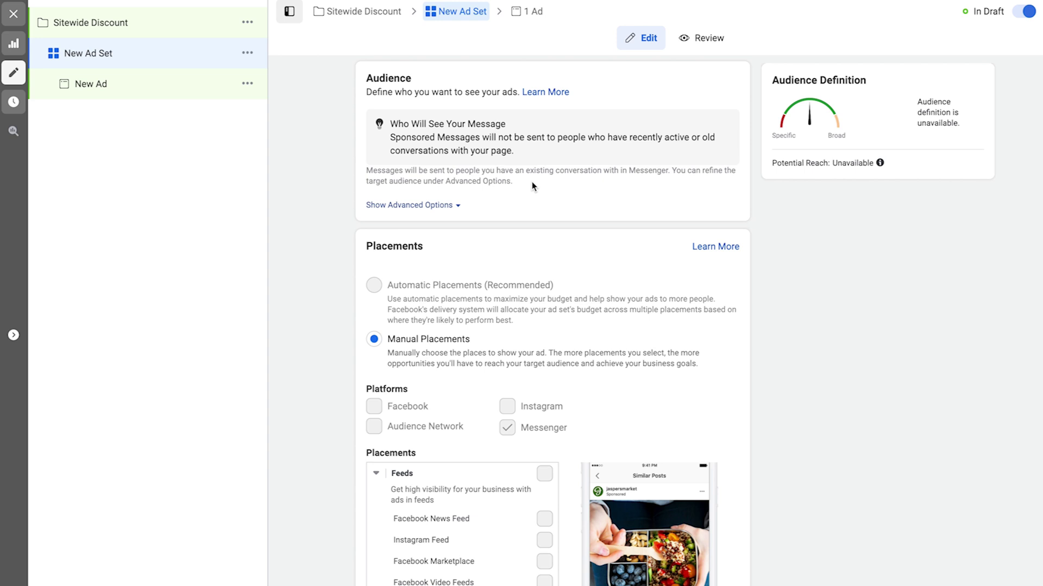
# Add the Women, High Budget Customer List as the ad set's custom audience.
pyautogui.click(451, 206)
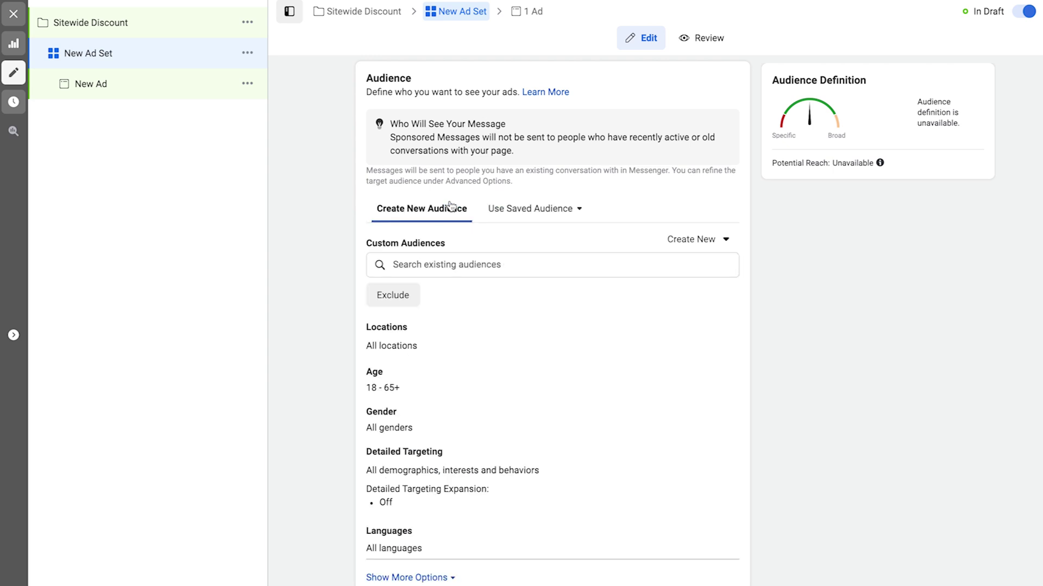
pyautogui.click(423, 264)
pyautogui.write('women')
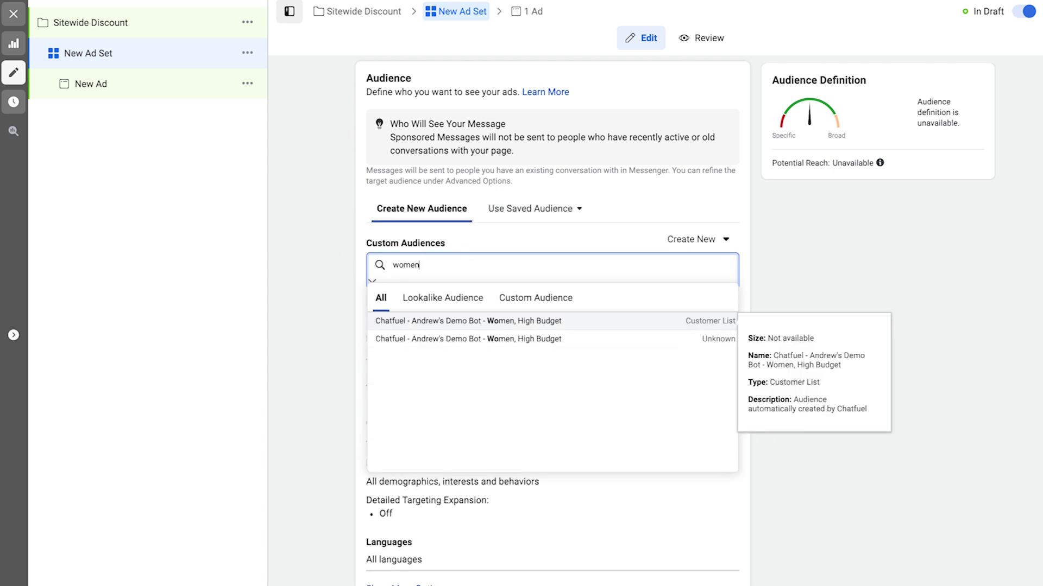
pyautogui.click(596, 322)
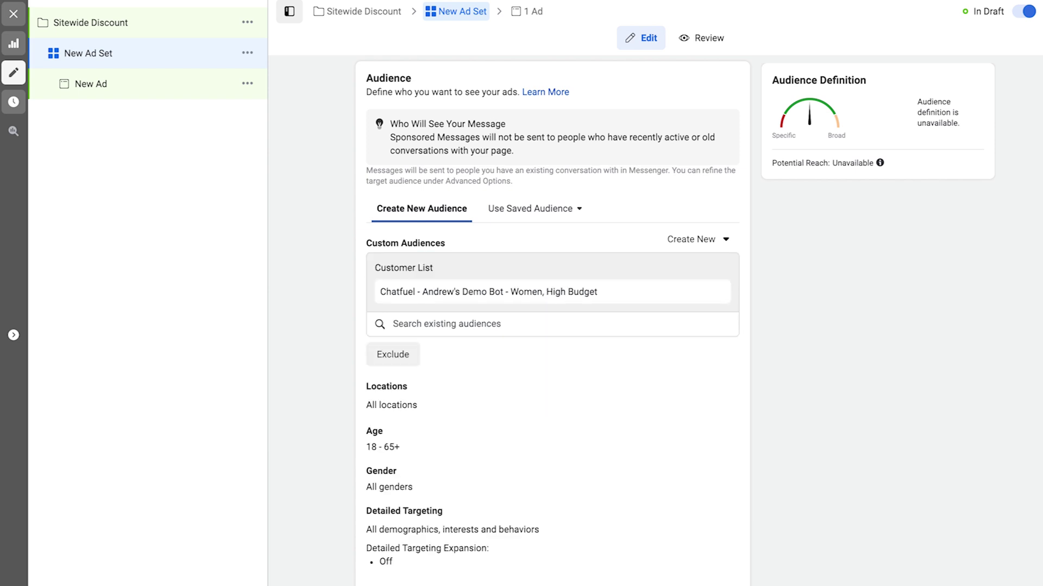